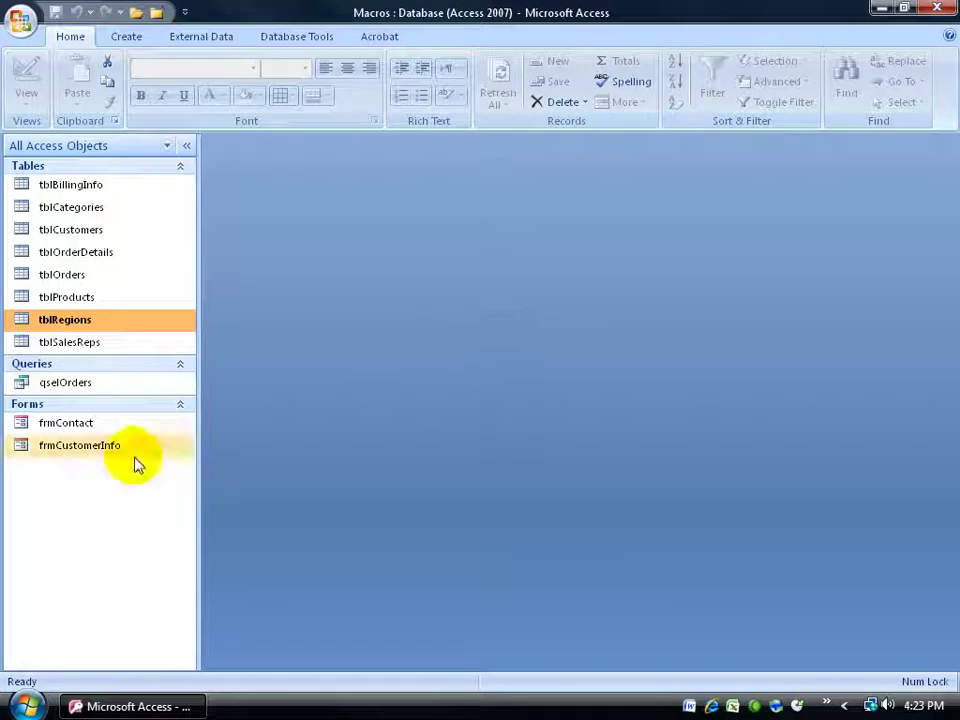
Preview and close the frmContact form, then create a new blank macro.
double_click(86, 426)
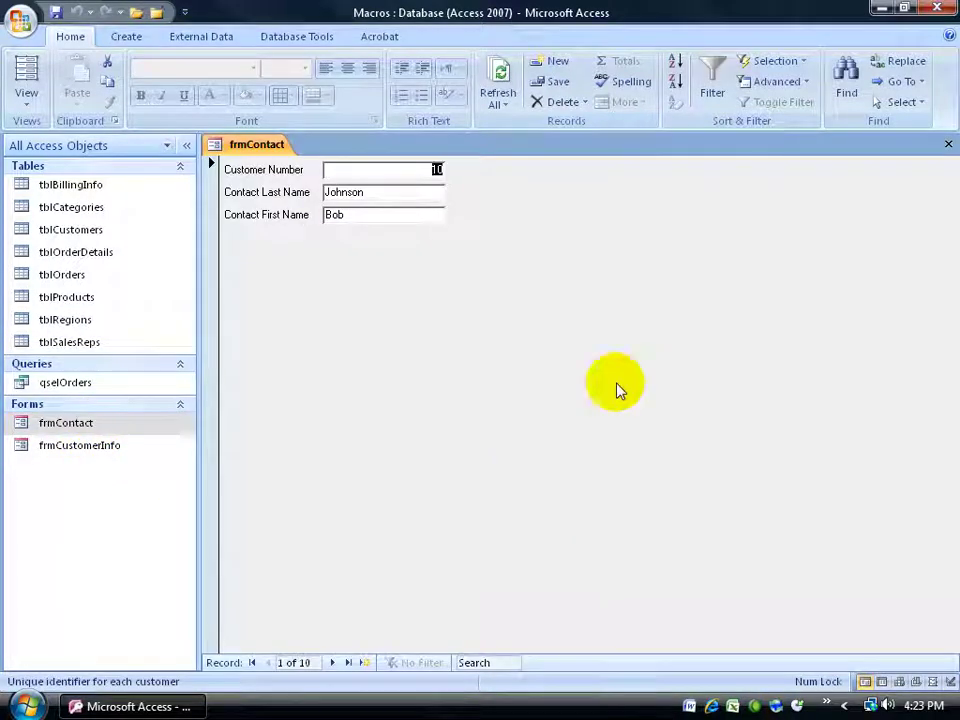
click(948, 145)
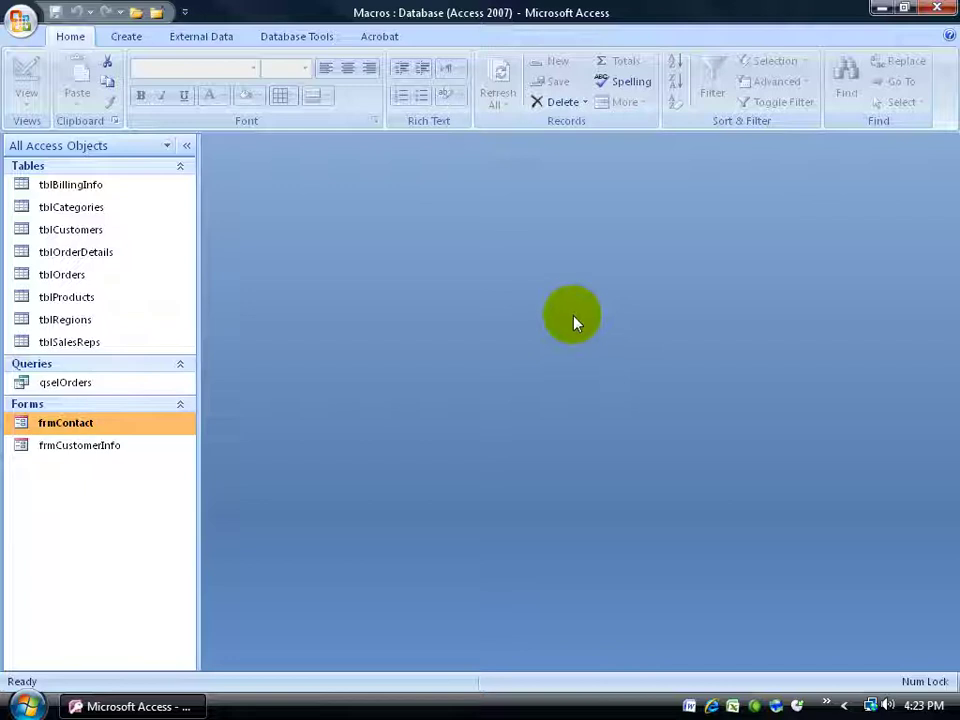
click(128, 38)
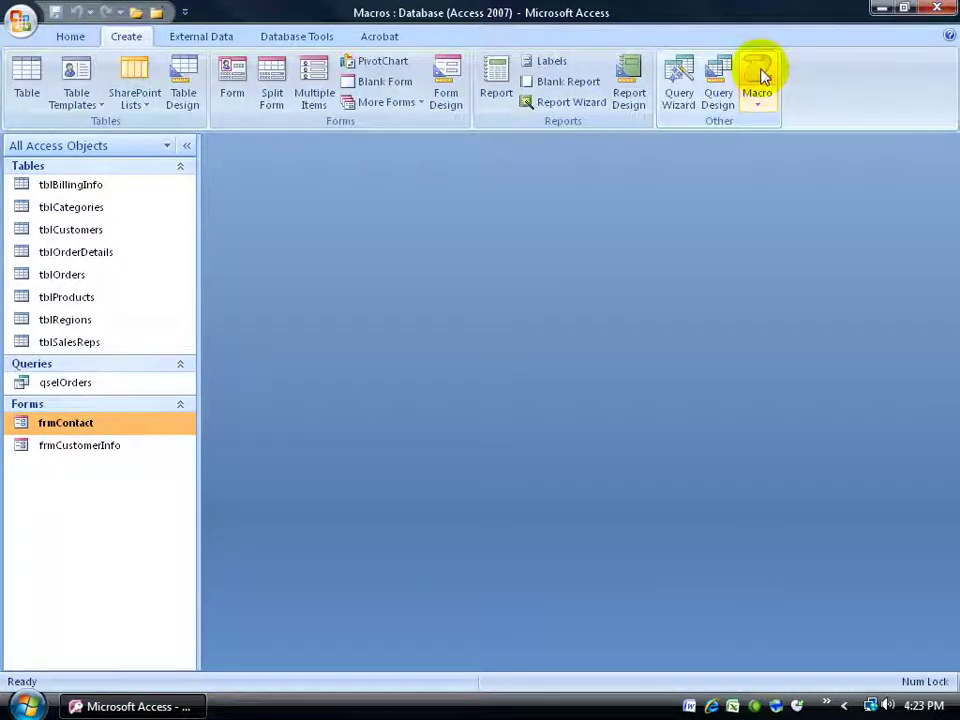
click(760, 101)
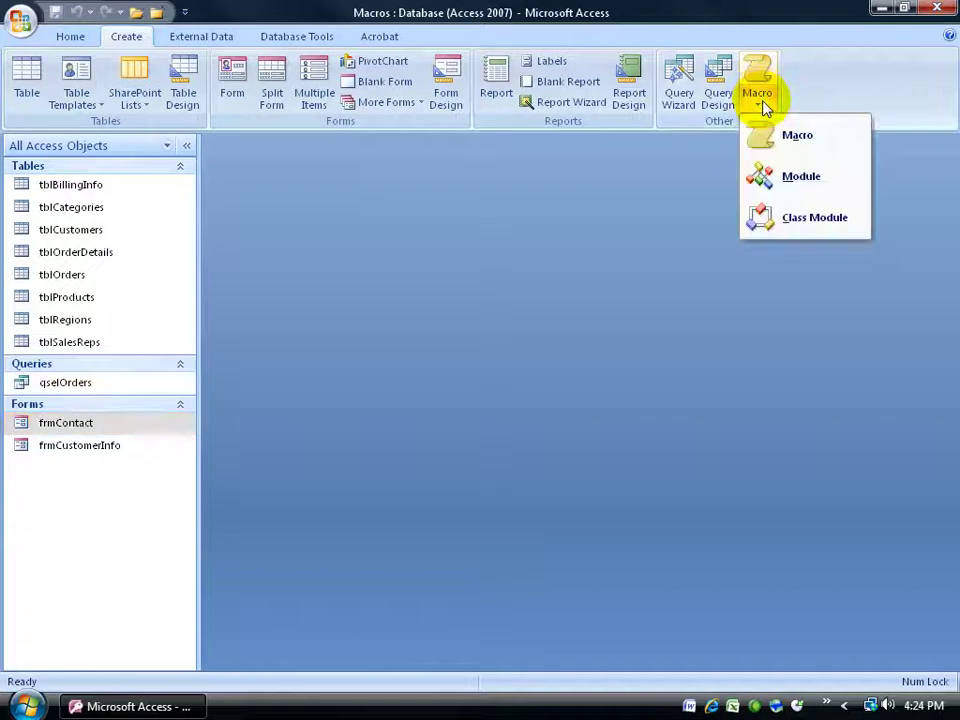
click(800, 140)
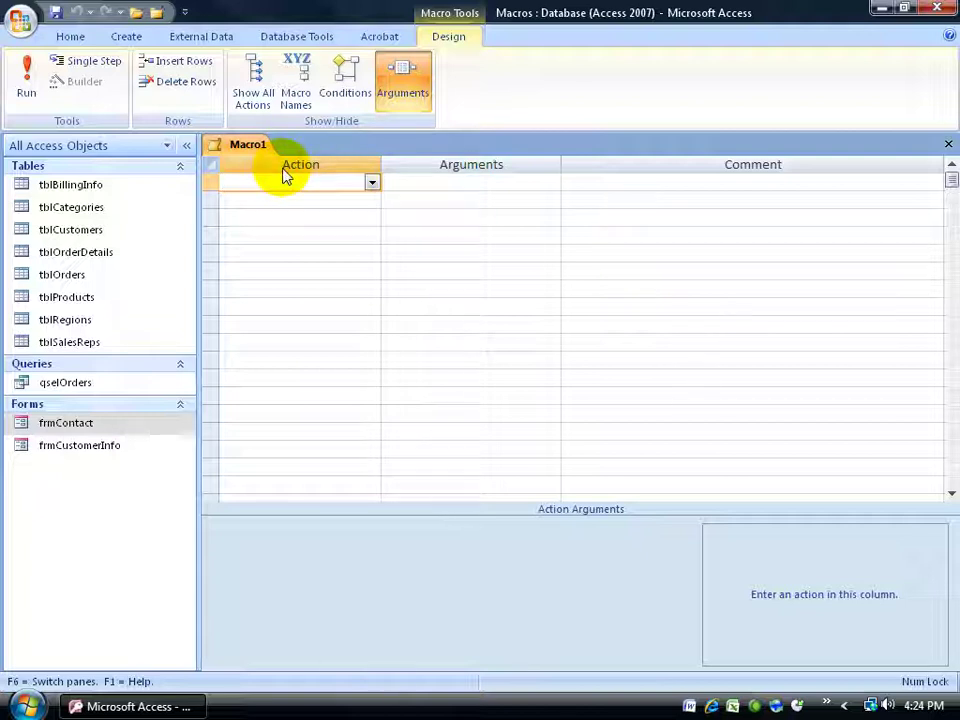
Browse the first row's macro action list without choosing an action.
click(372, 183)
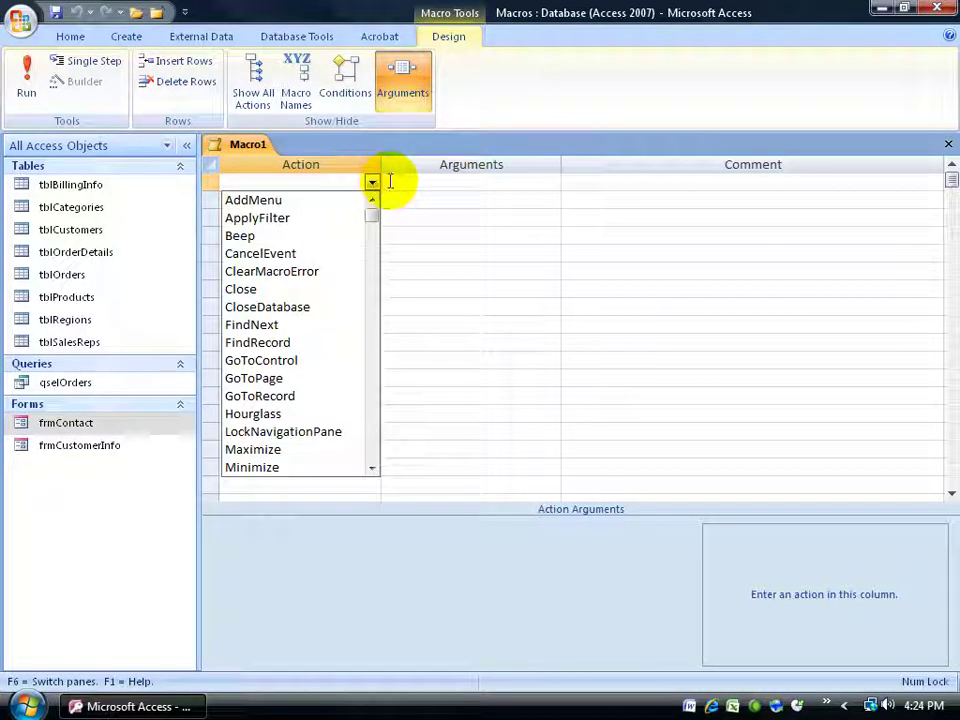
click(594, 184)
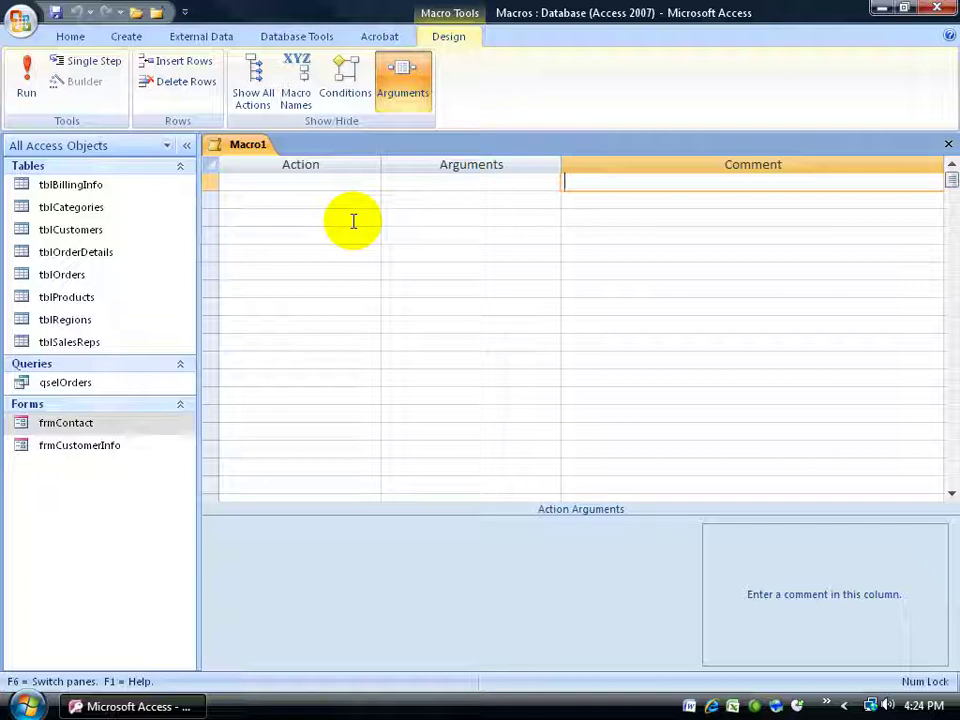
click(357, 183)
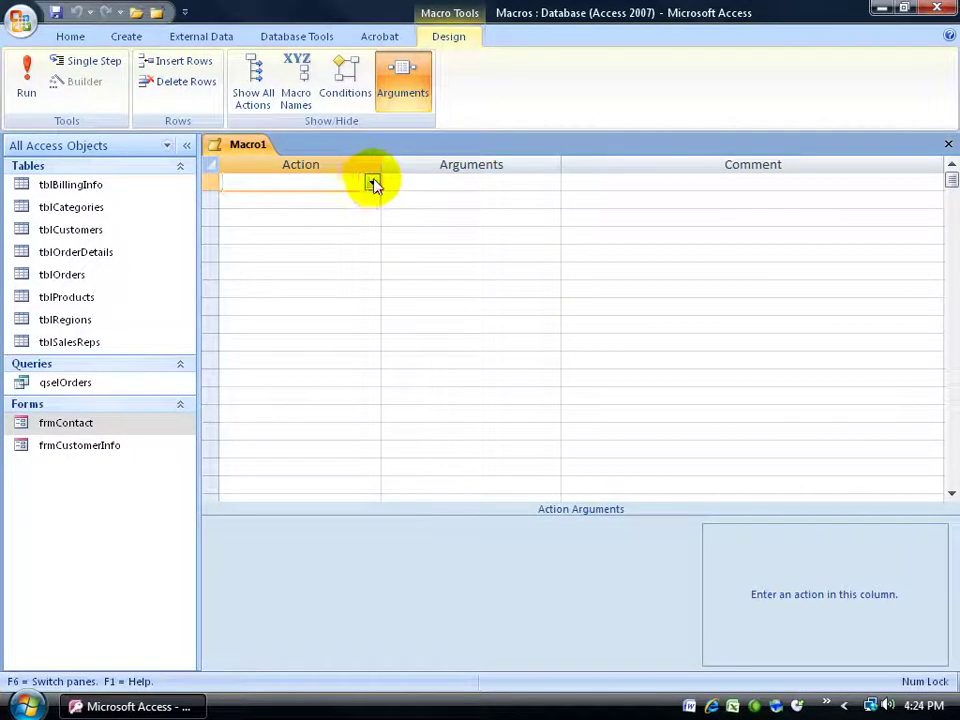
click(372, 182)
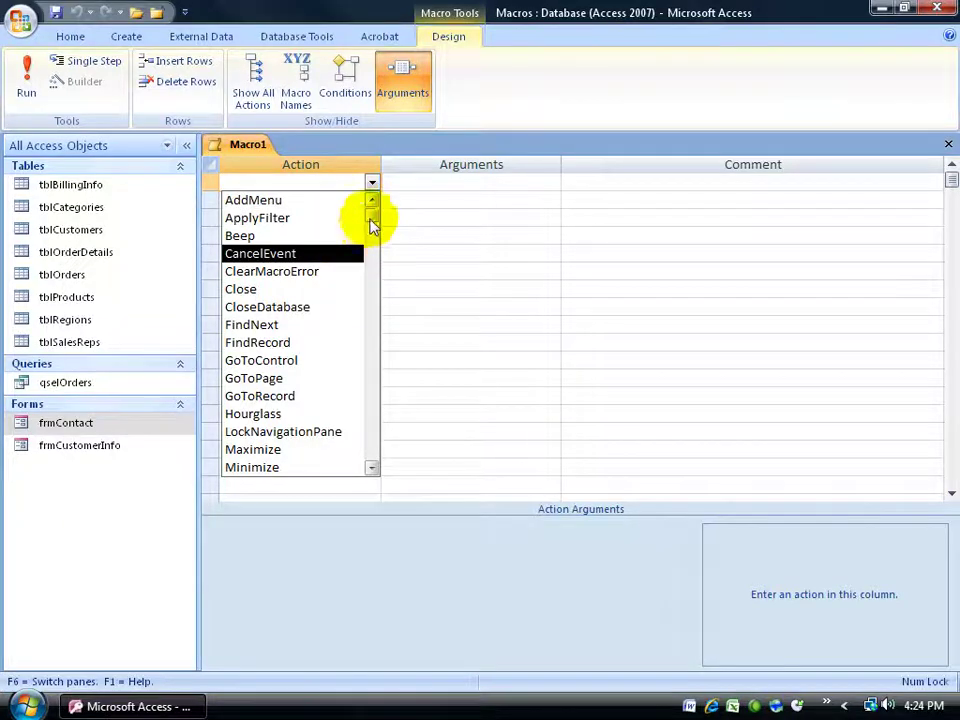
mouse_move(370, 218)
mouse_down()
mouse_move(375, 454)
mouse_move(372, 220)
mouse_up()
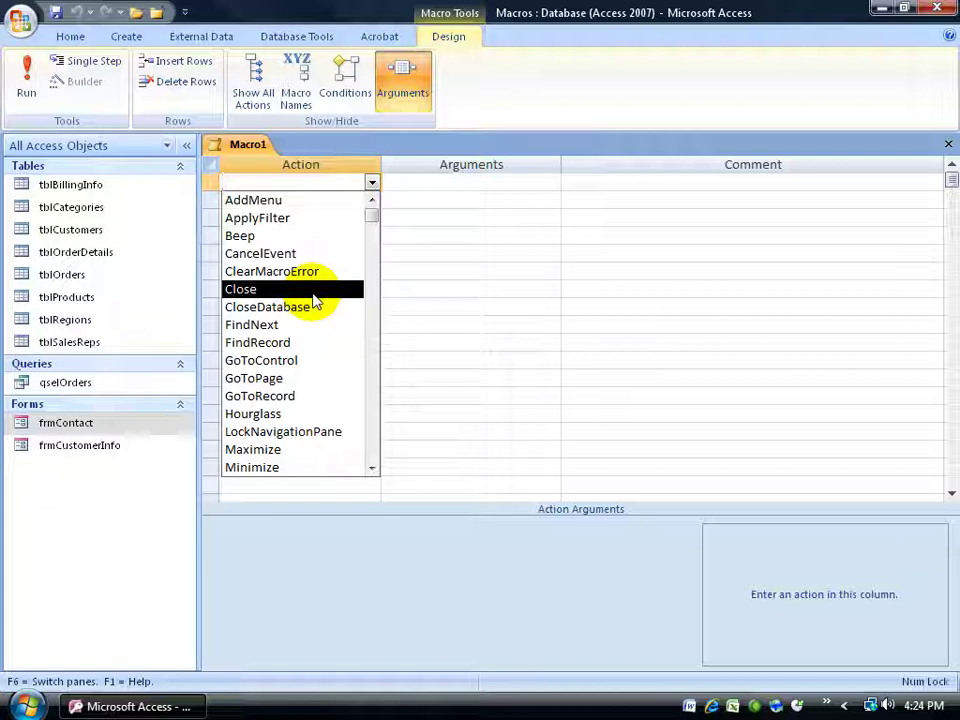
click(343, 148)
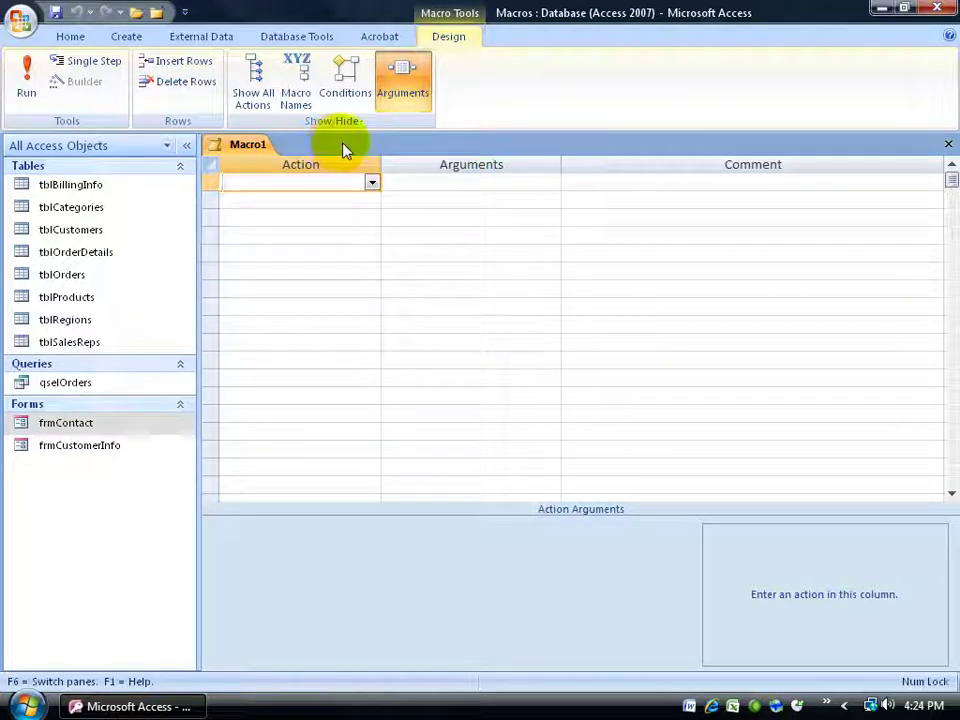
Turn on Show All Actions and open the first row's full action list.
click(256, 90)
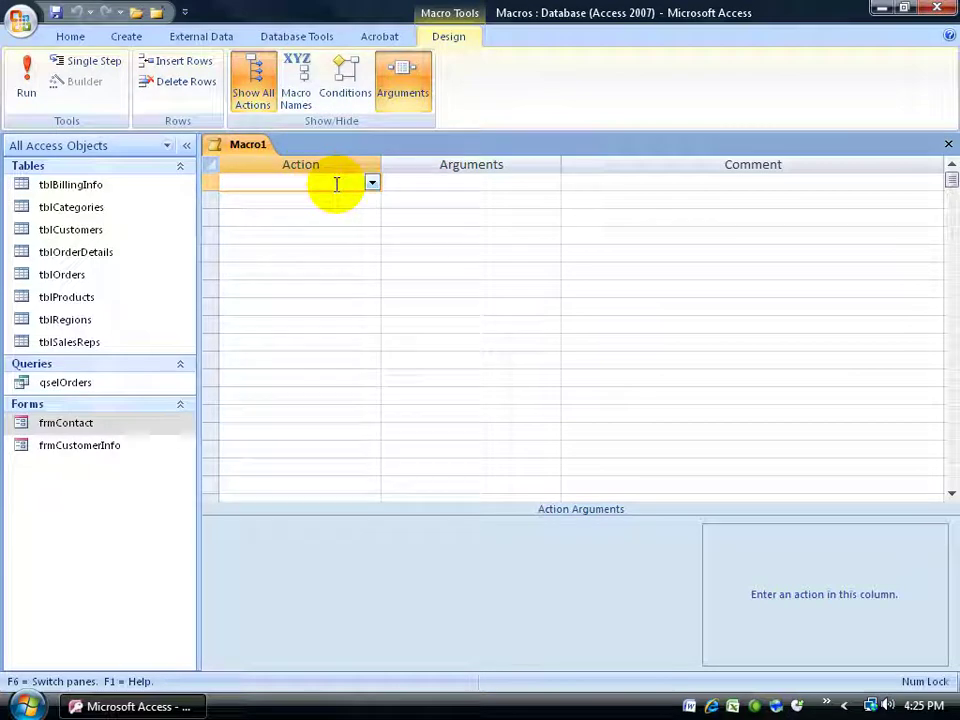
click(372, 184)
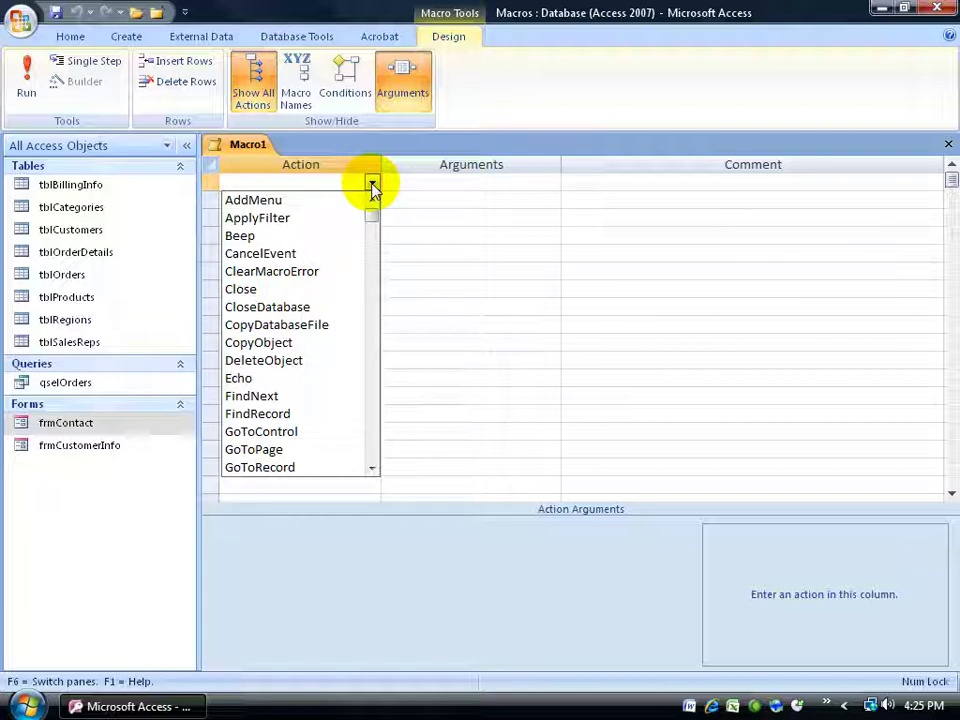
click(390, 181)
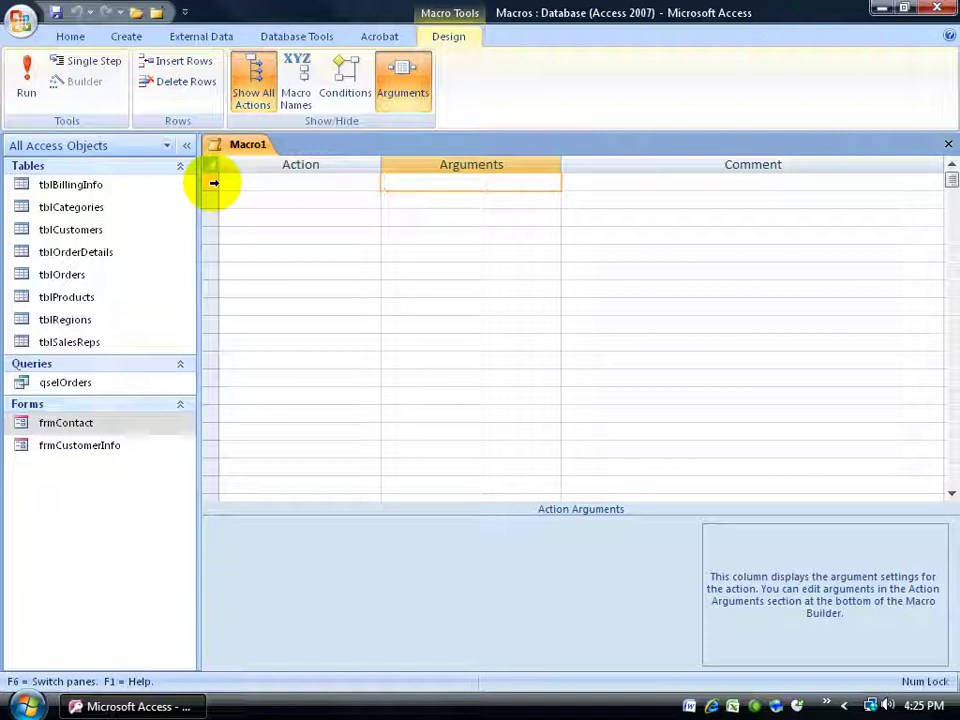
click(225, 181)
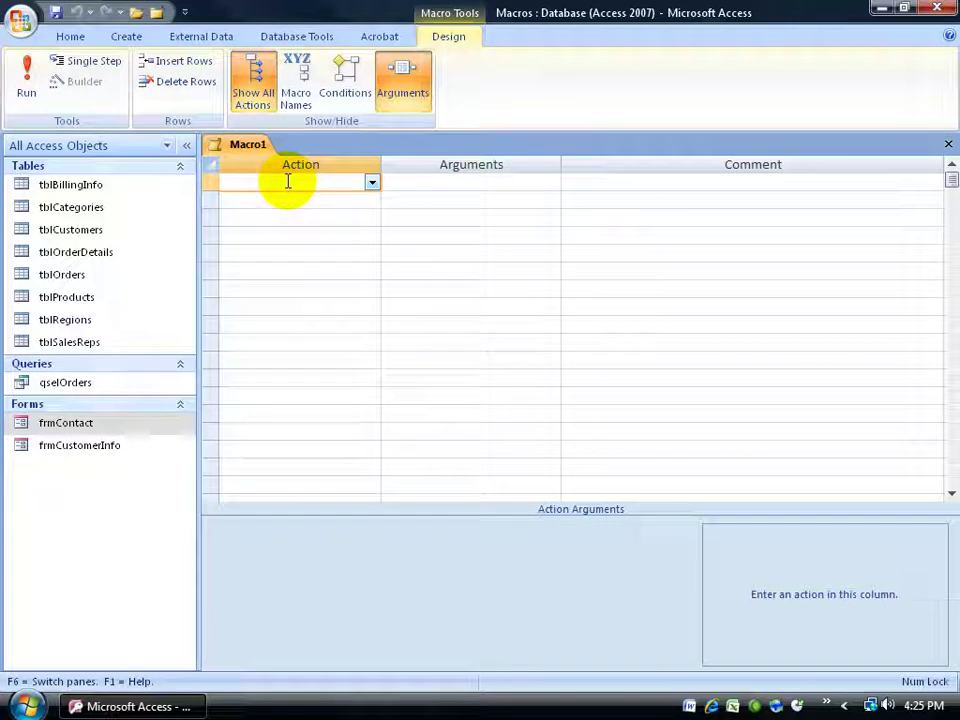
click(265, 110)
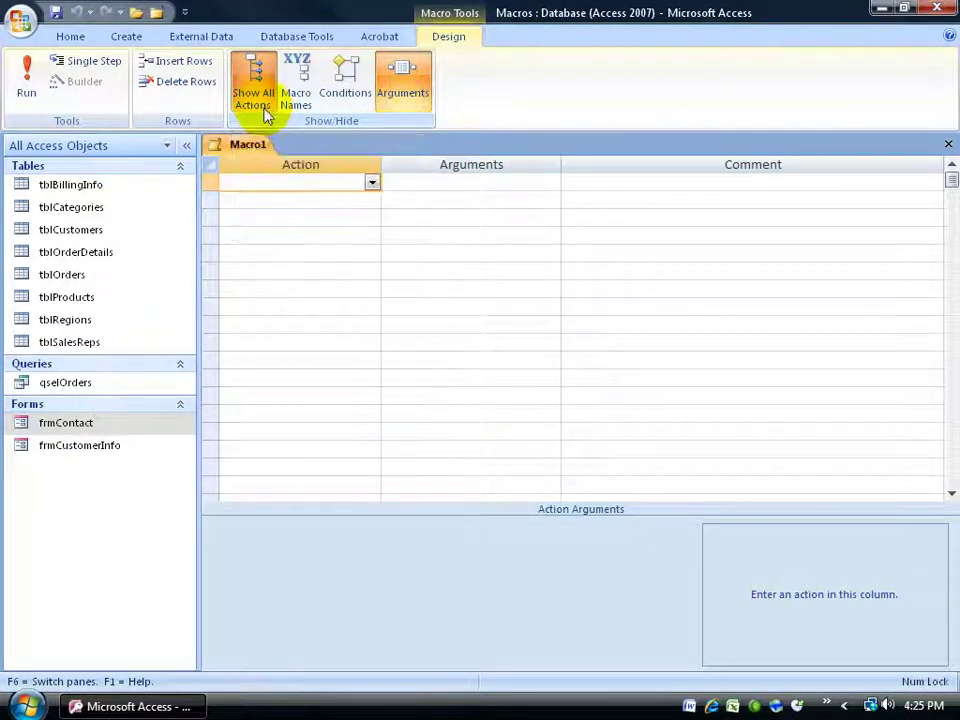
click(372, 184)
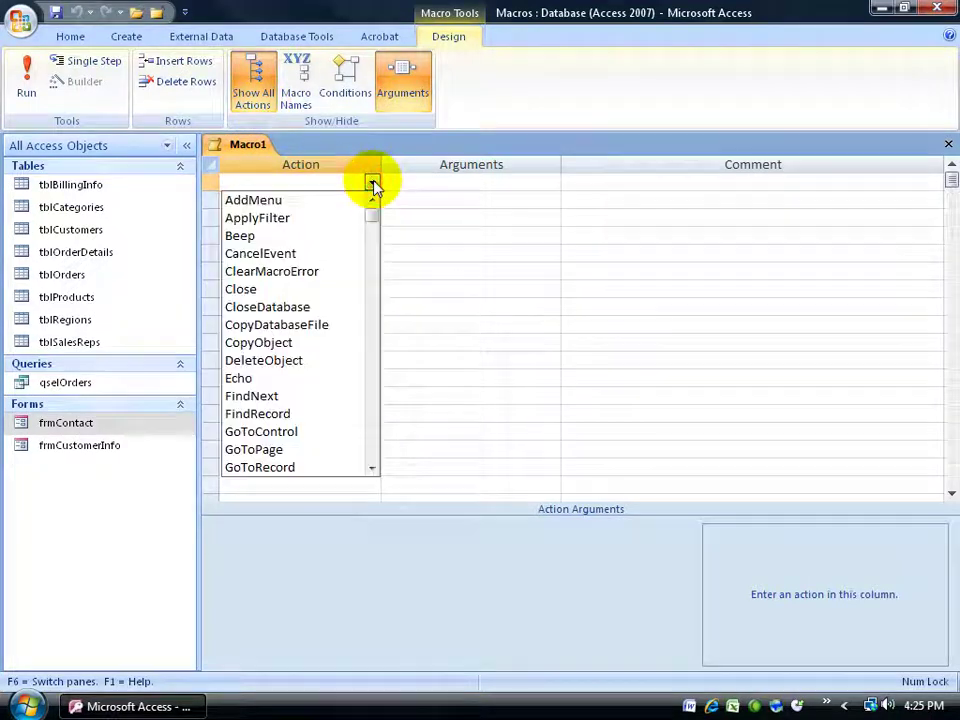
Add Echo as the first action with Echo On set to No.
click(296, 378)
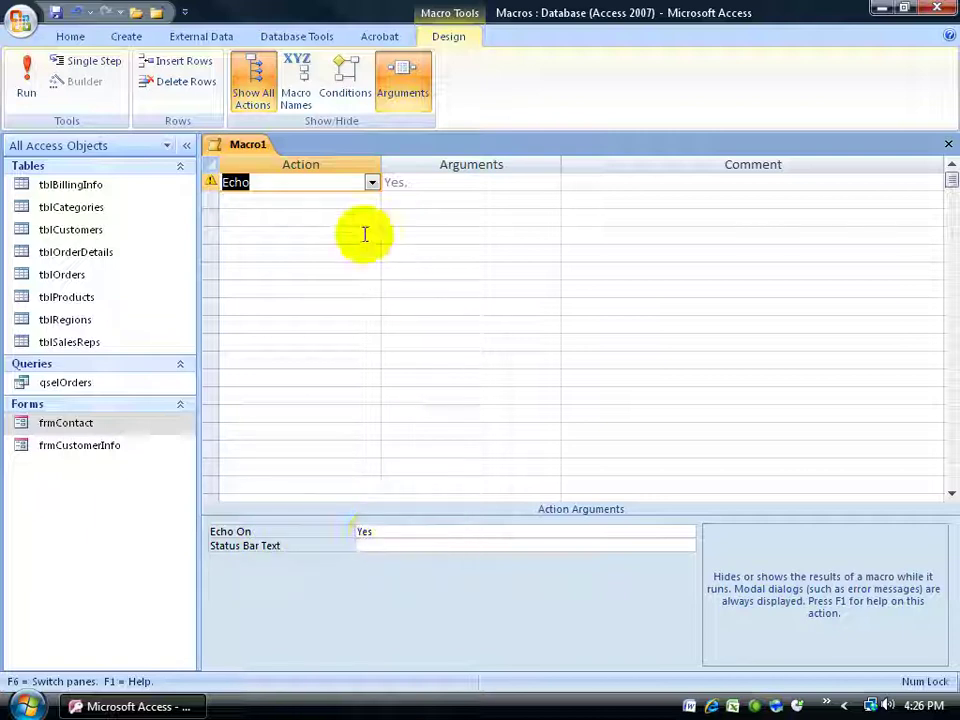
click(399, 531)
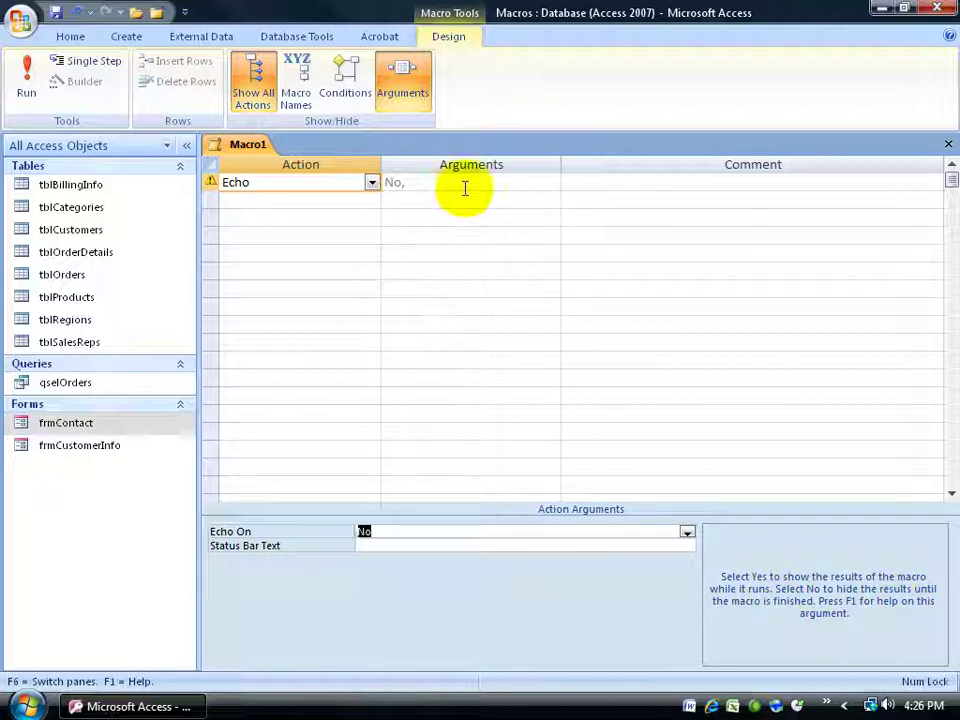
click(403, 85)
click(403, 85)
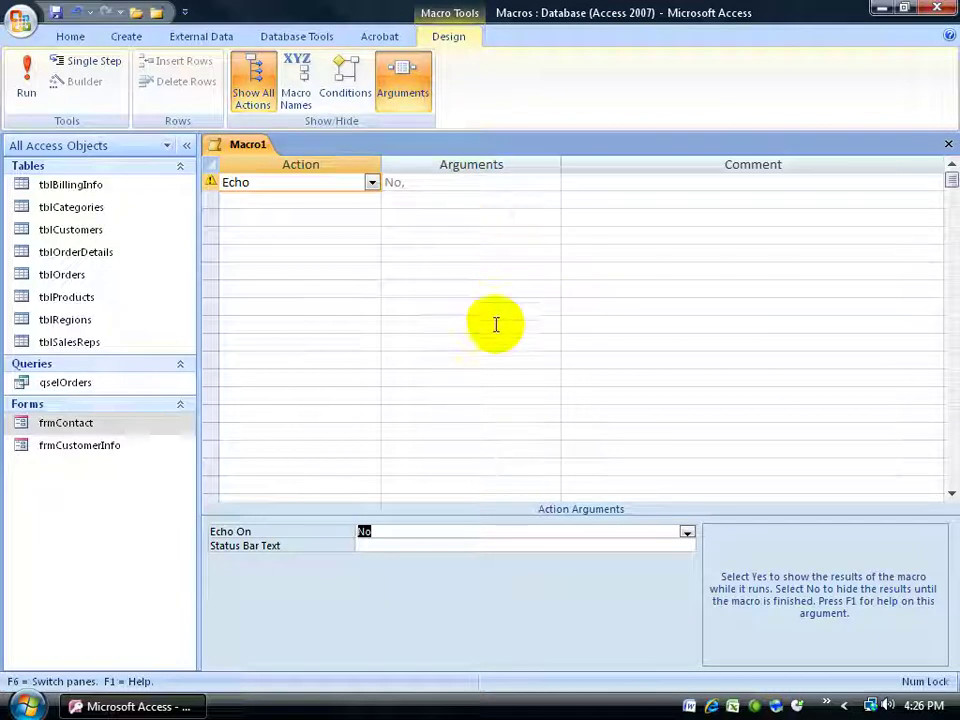
Comment the Echo row 'Hide the actions' and move to the next row.
click(588, 181)
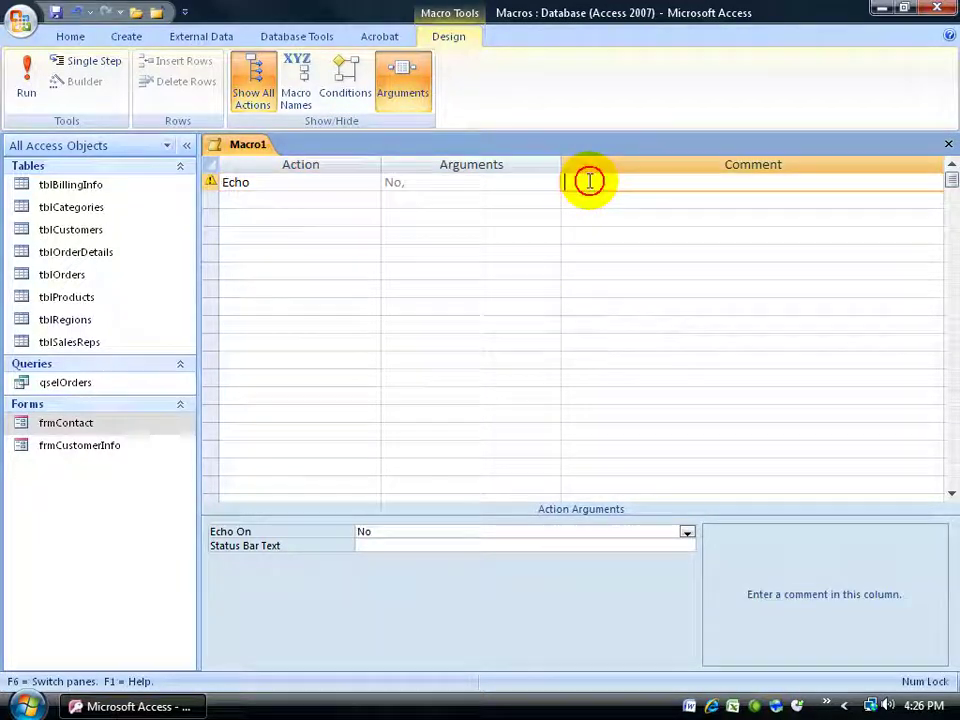
text(Hide)
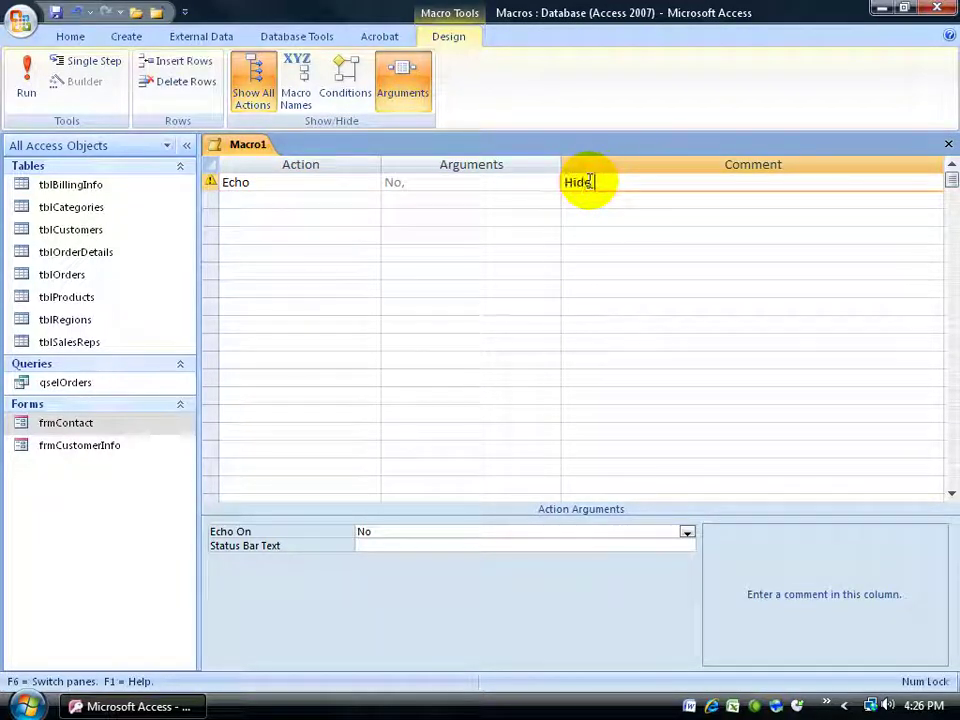
text( the actions)
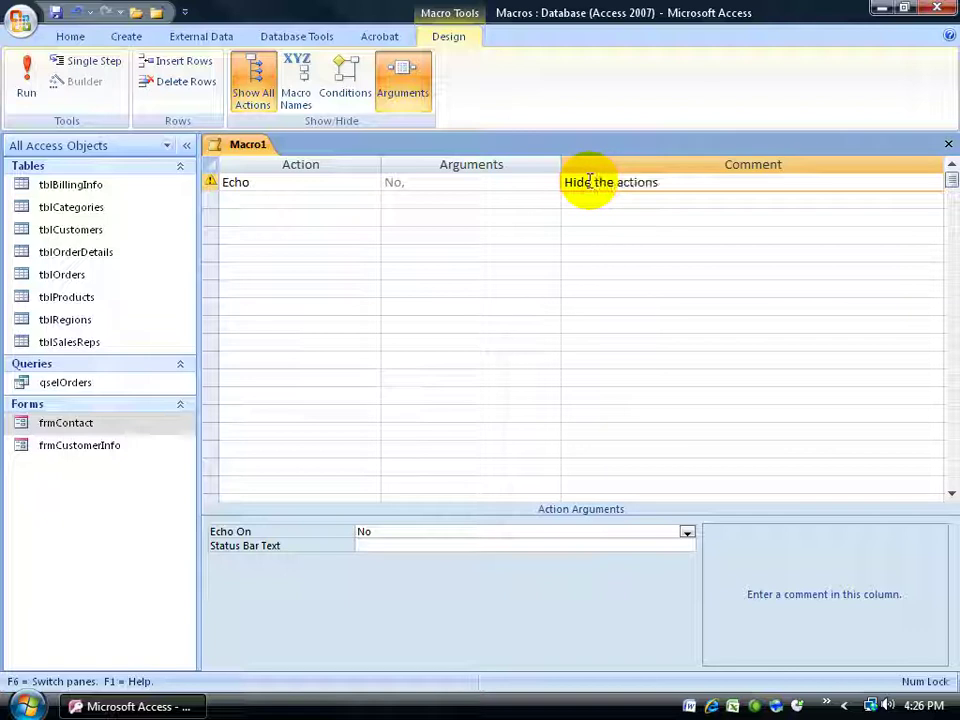
click(297, 201)
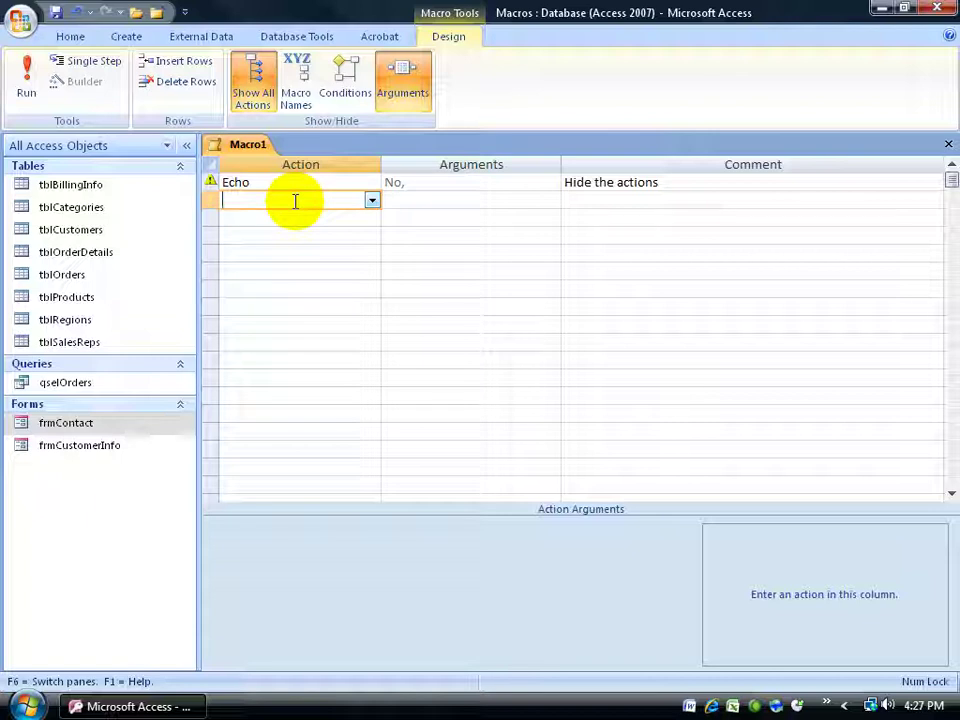
Add OpenForm with Form Name frmContact as the second action, then save the macro.
click(371, 201)
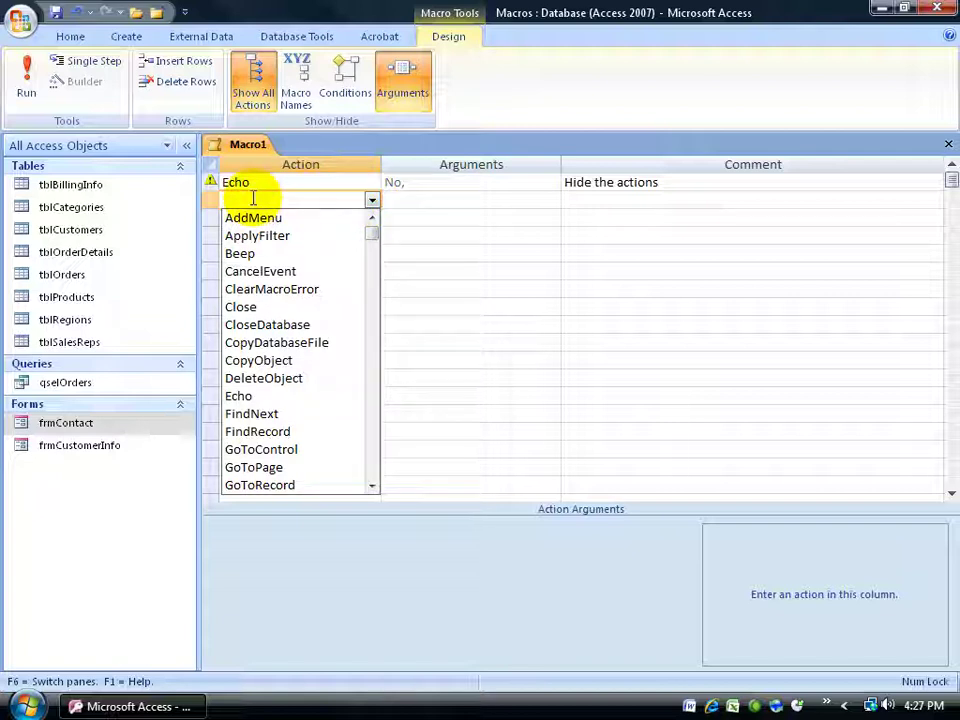
text(onError)
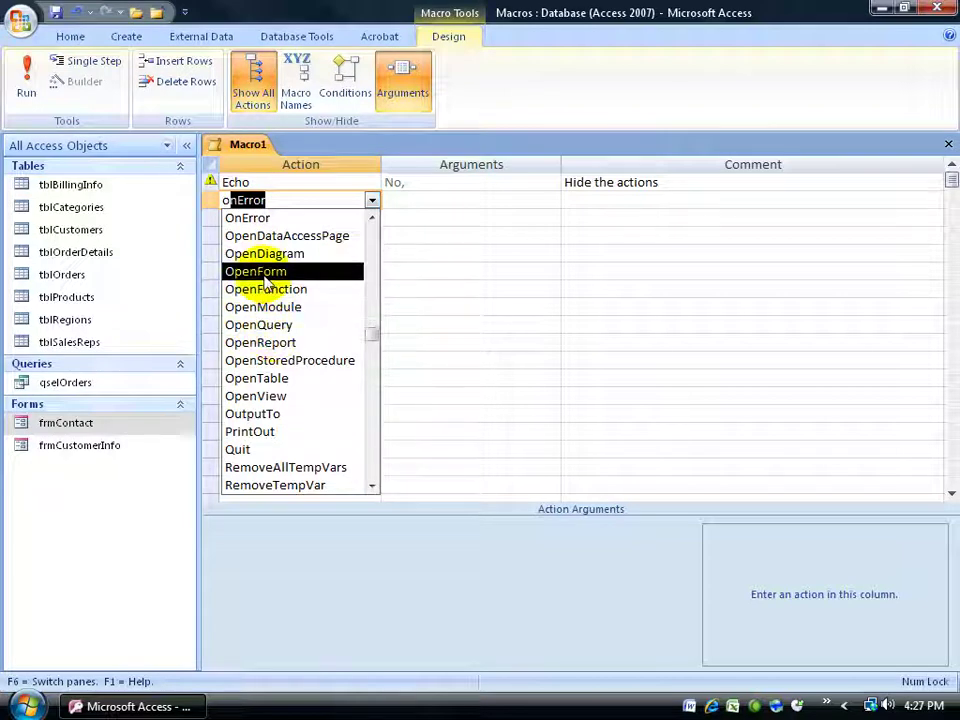
click(263, 273)
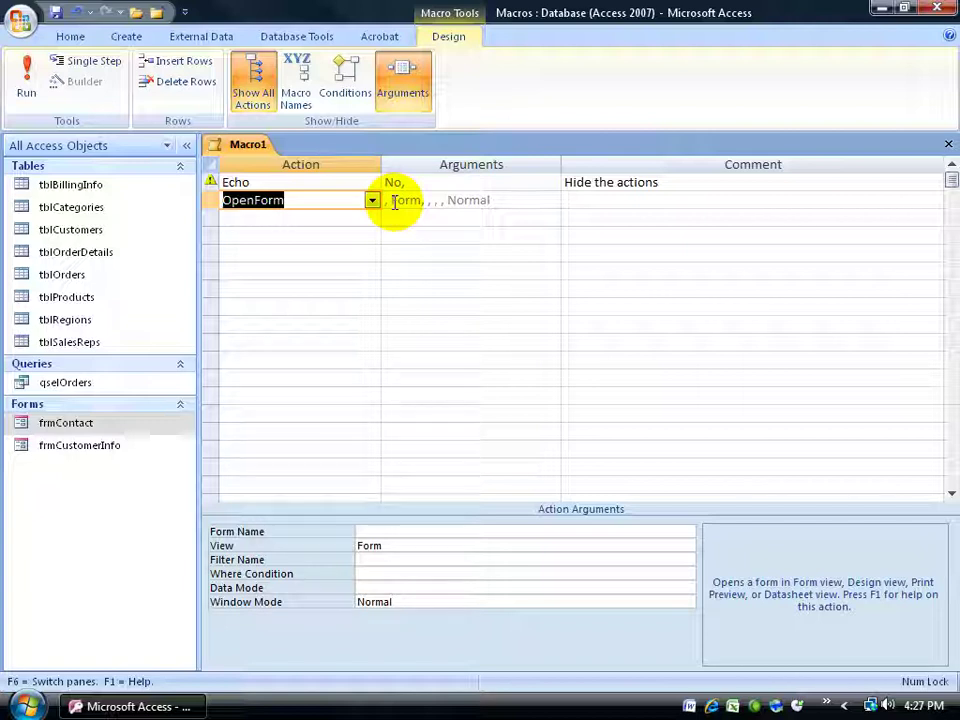
click(414, 532)
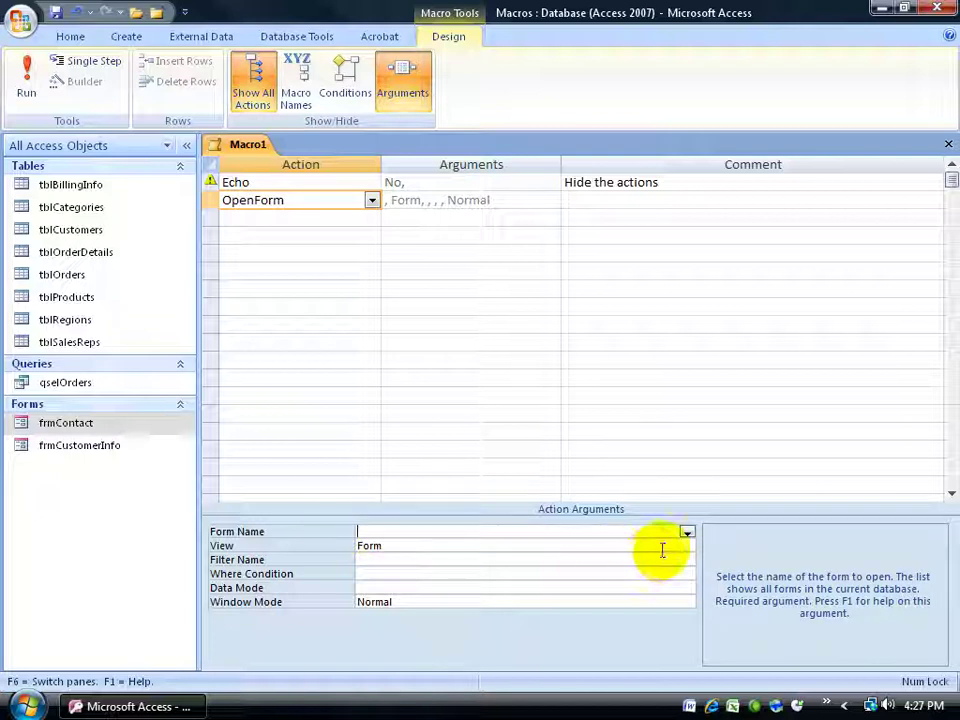
click(687, 532)
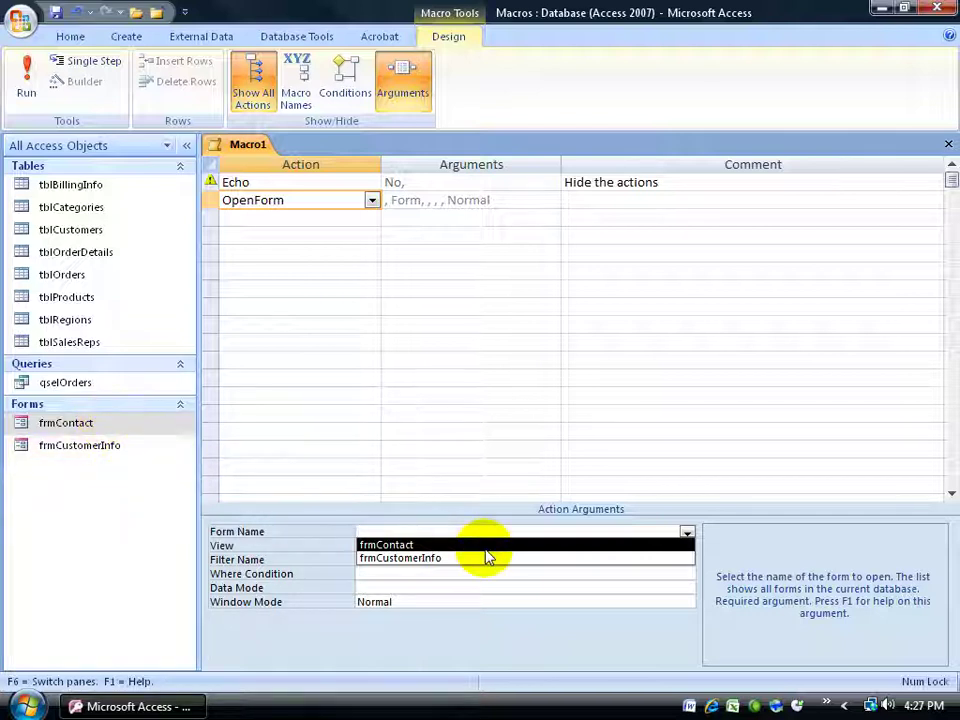
click(431, 545)
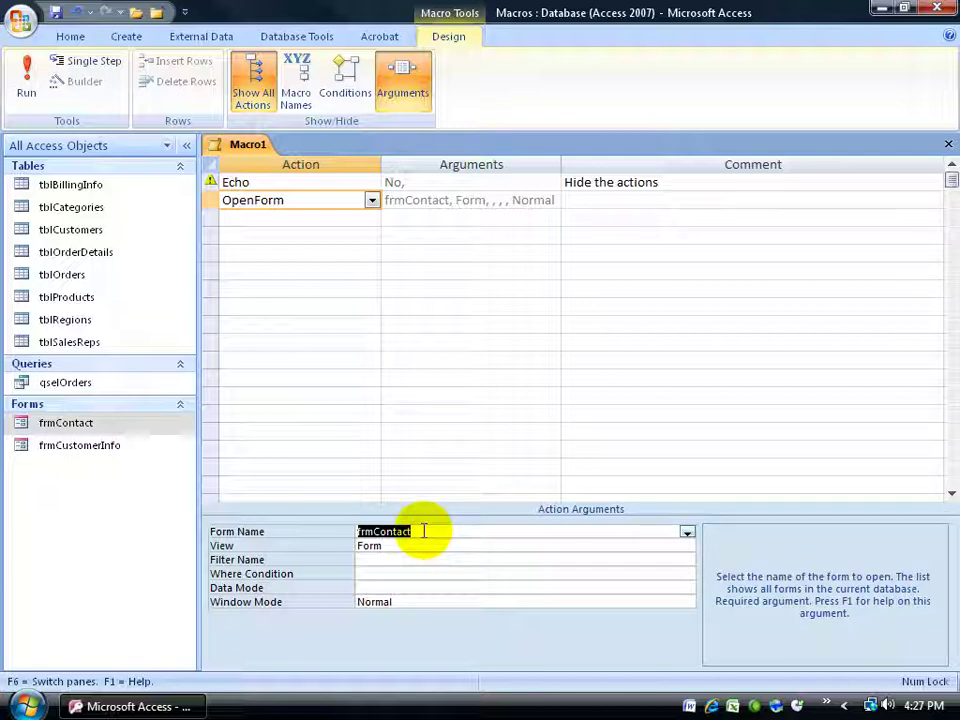
click(56, 12)
Name the macro mcrMyContact, confirm, and close its design window.
text(mcr)
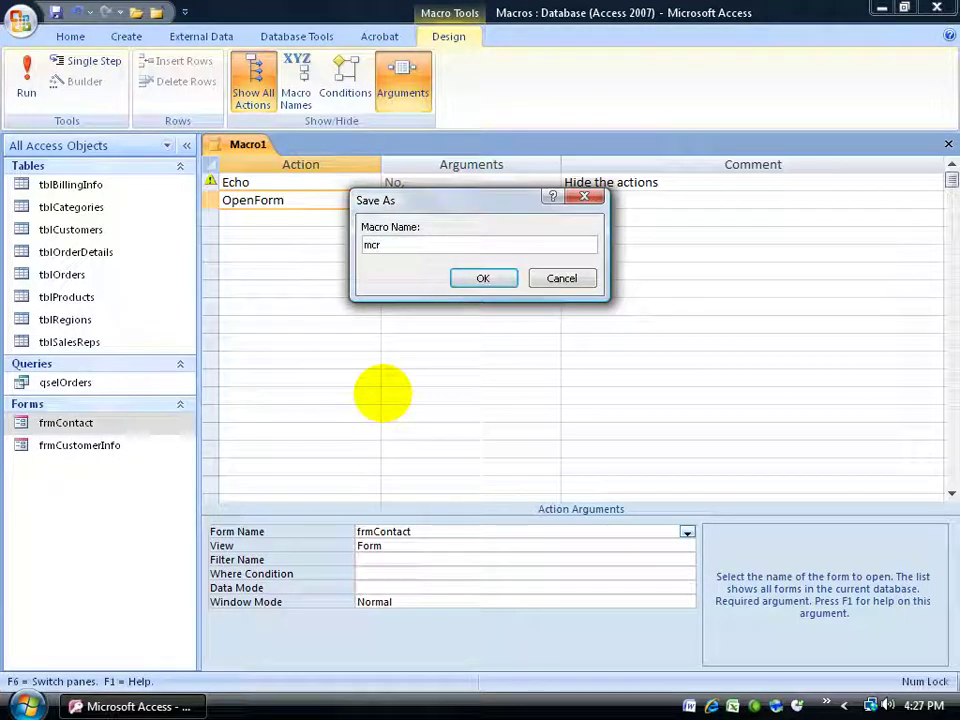
text(MyContact)
click(505, 282)
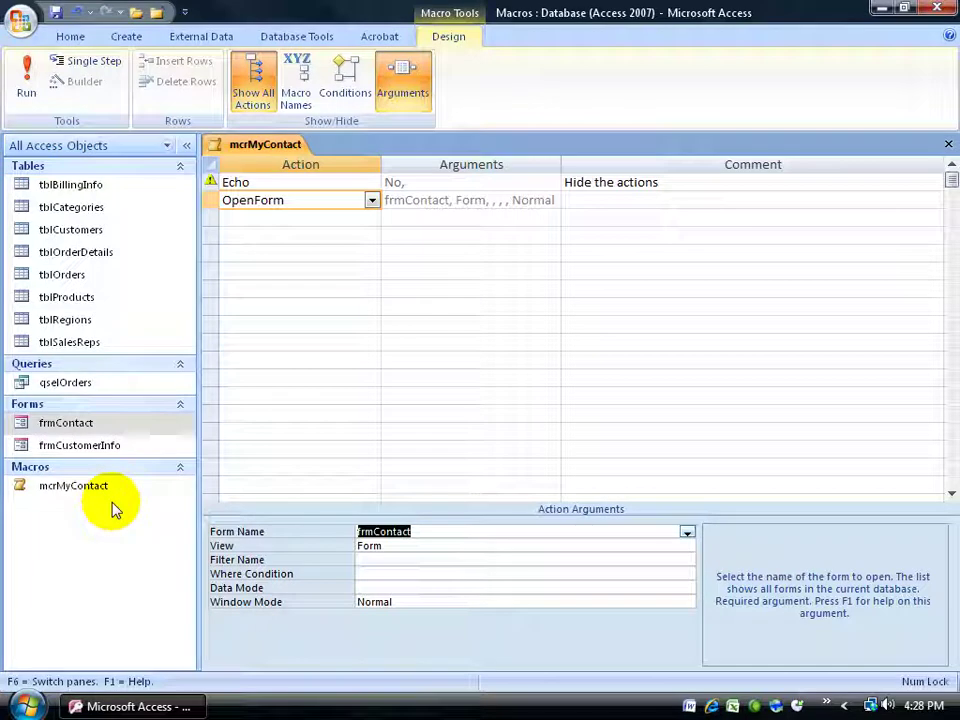
click(948, 145)
Close the macro design and run mcrMyContact twice to verify it opens frmContact.
click(948, 146)
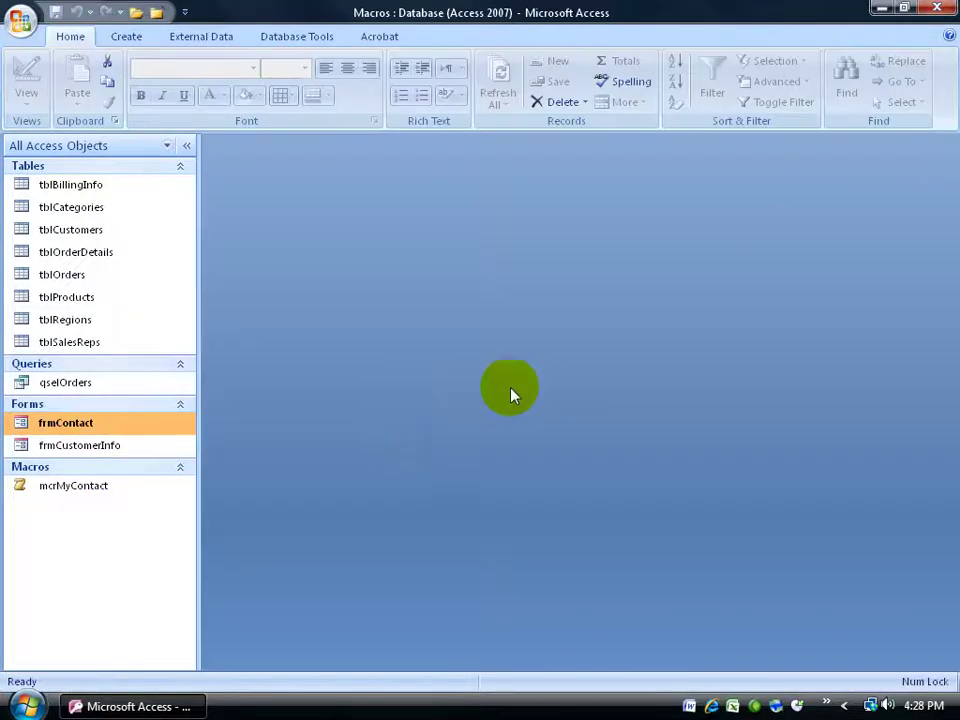
double_click(81, 486)
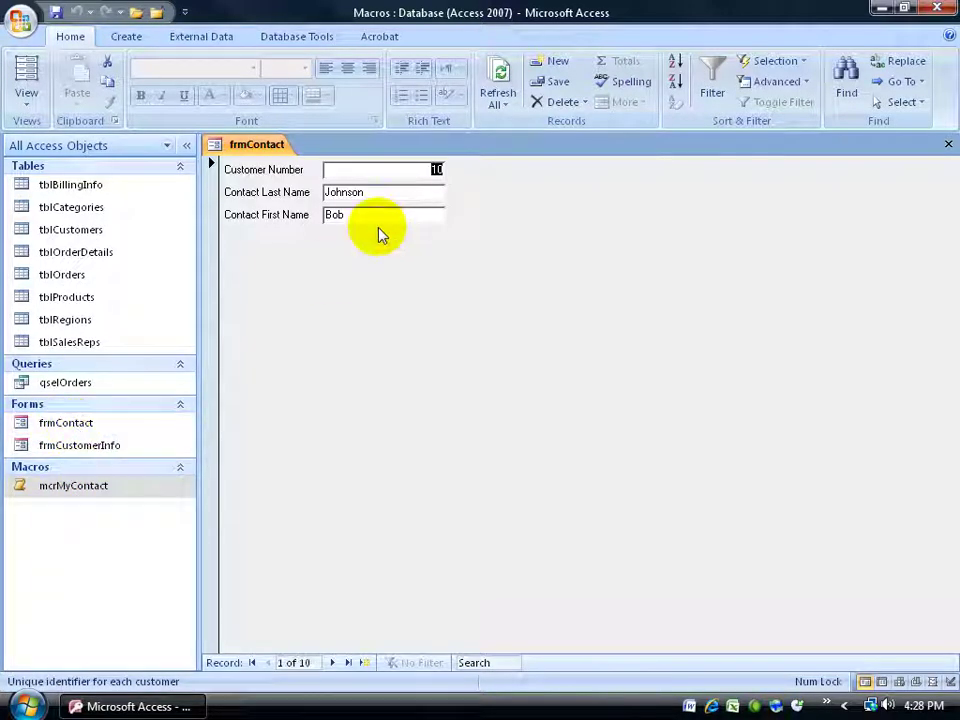
click(948, 143)
double_click(124, 490)
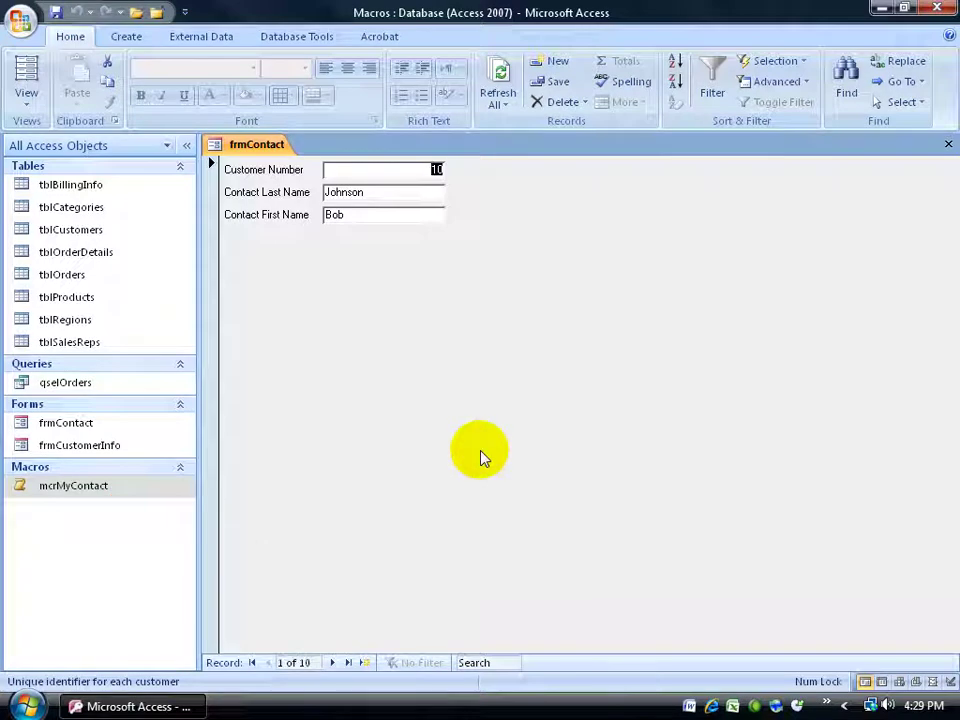